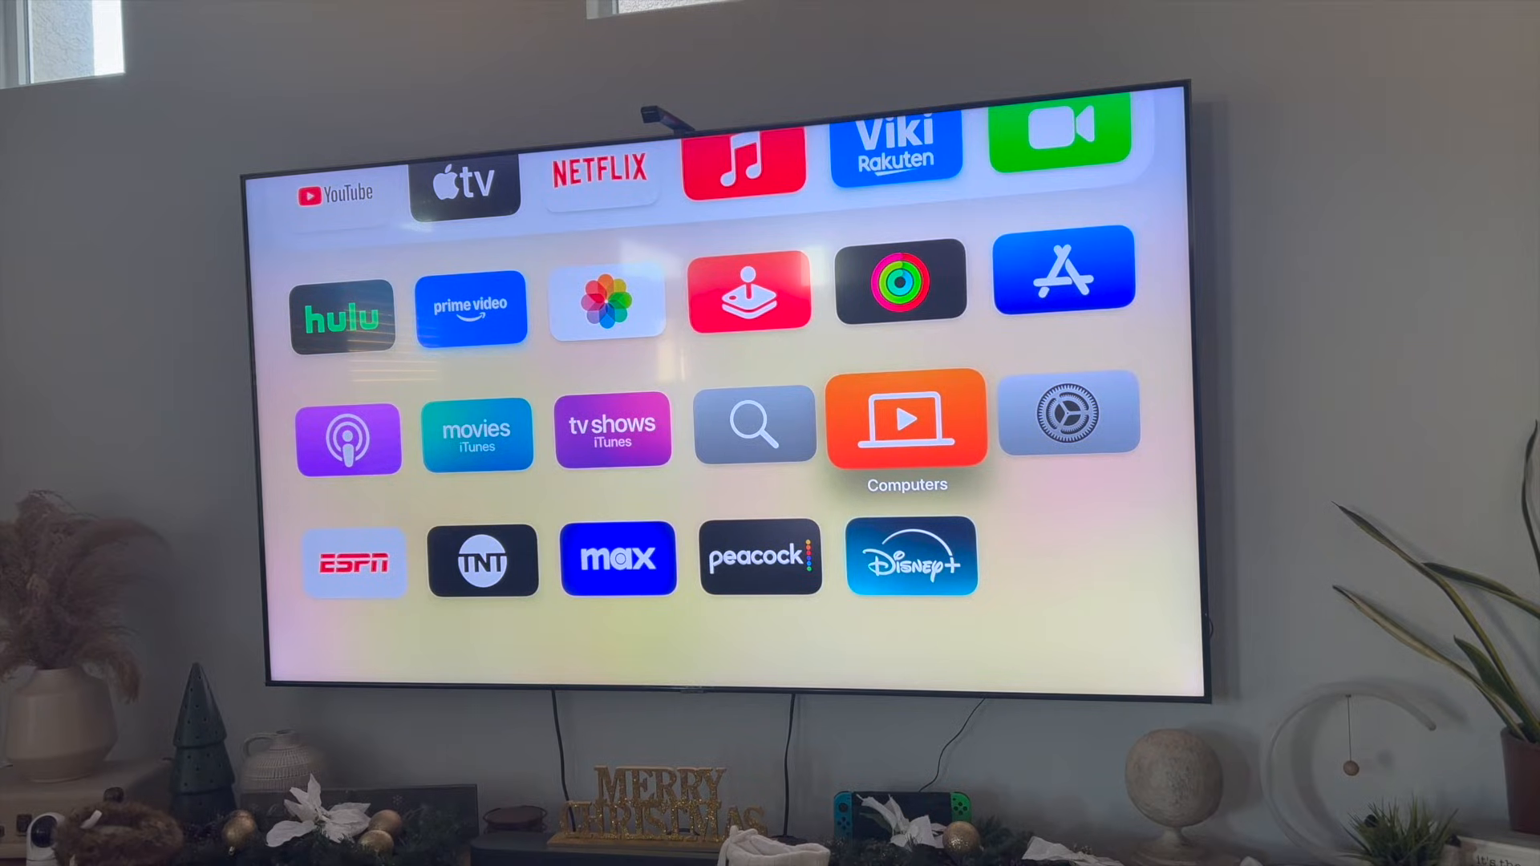
Move across the home screen to Settings and enter it
key(Up)
key(Up)
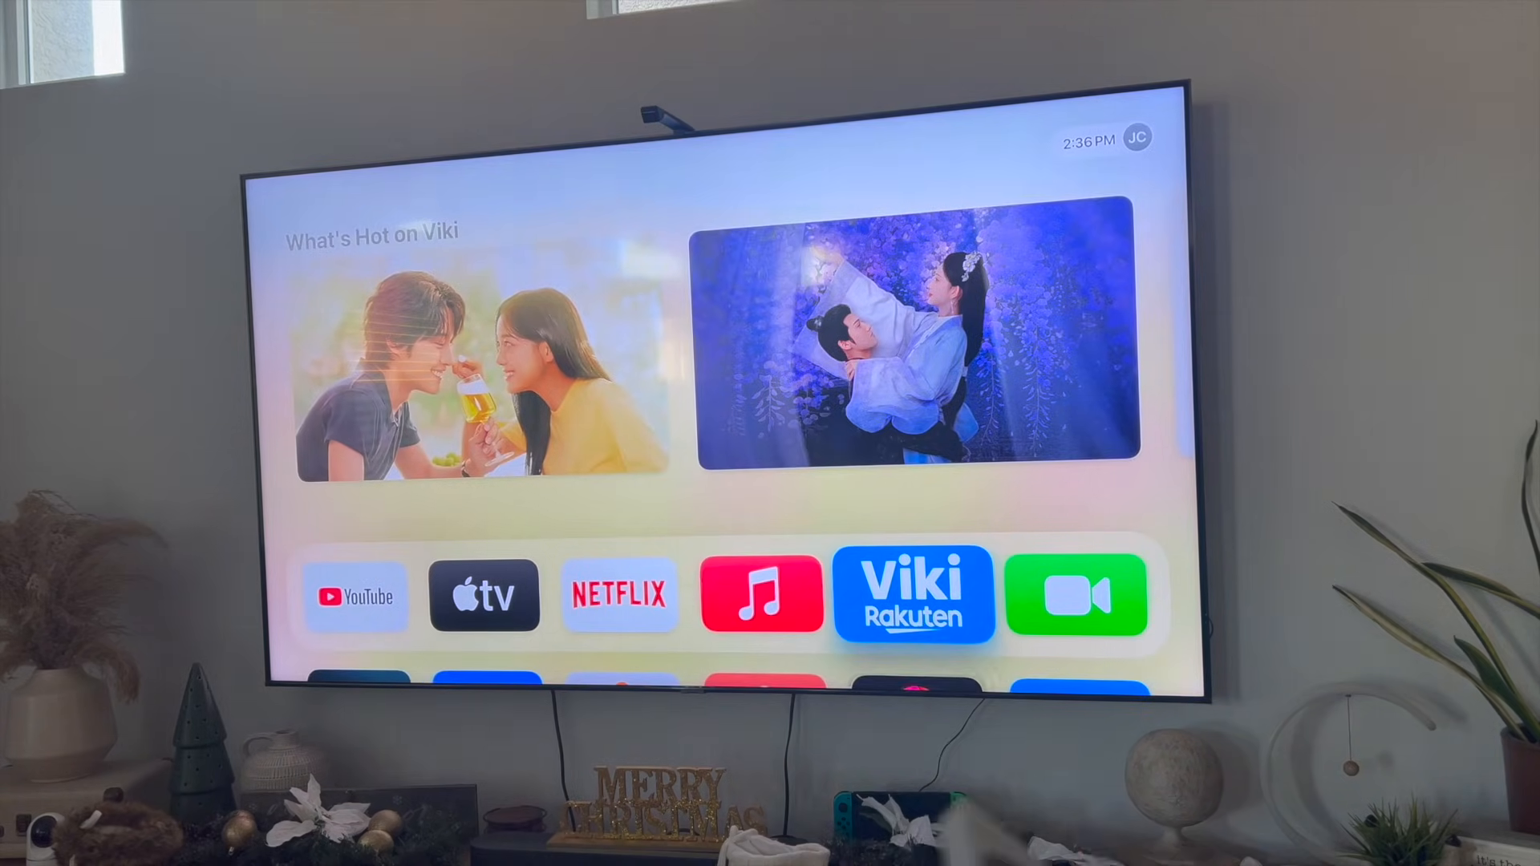
key(Down)
key(Down)
key(Right)
key(Return)
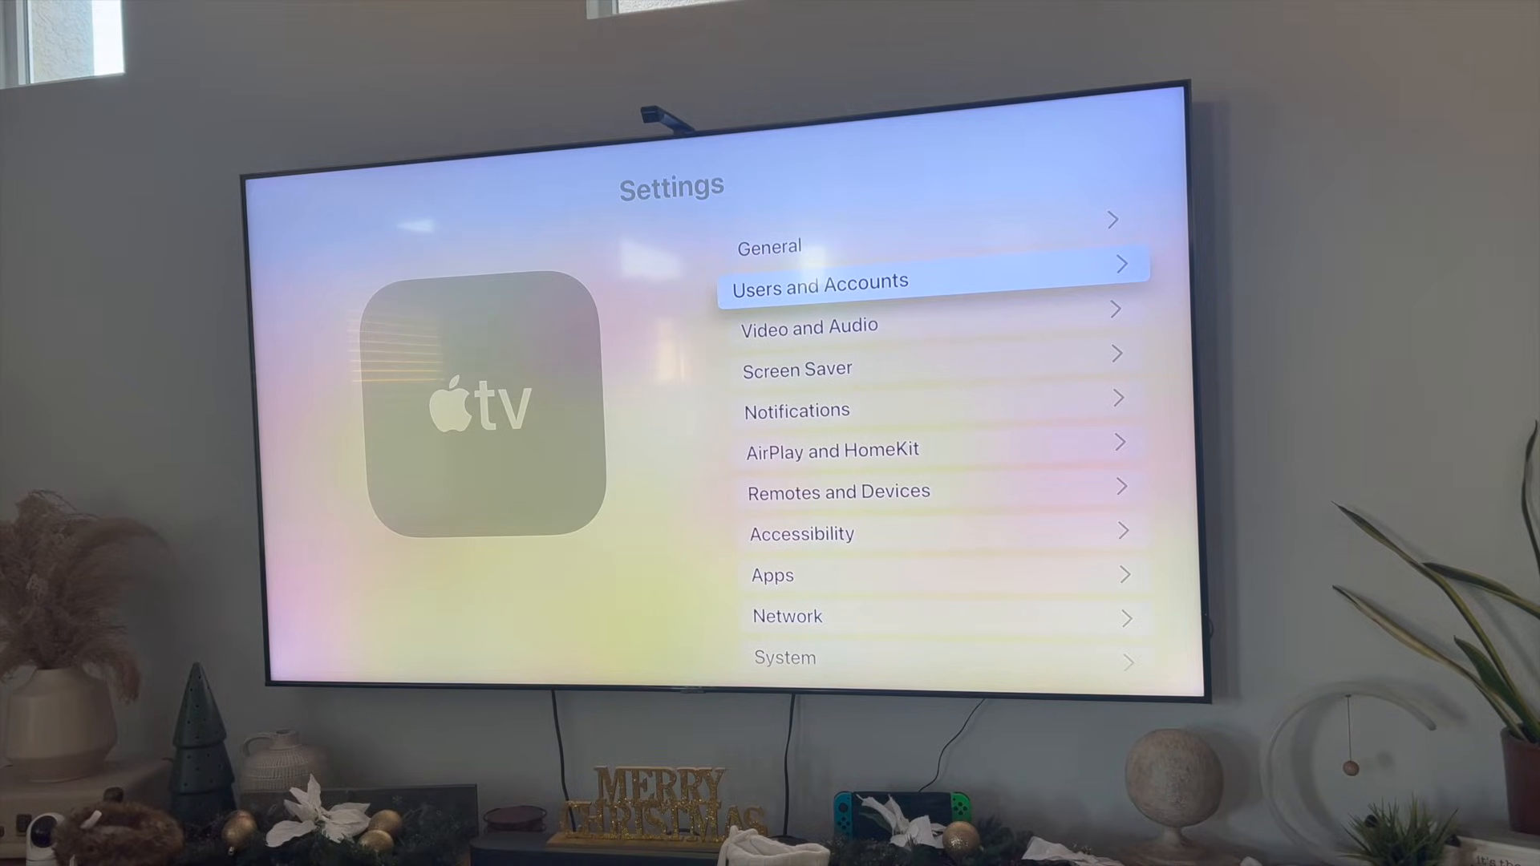
Enter Users and Accounts and choose Add New User to reach the Sign in a New User screen
key(Return)
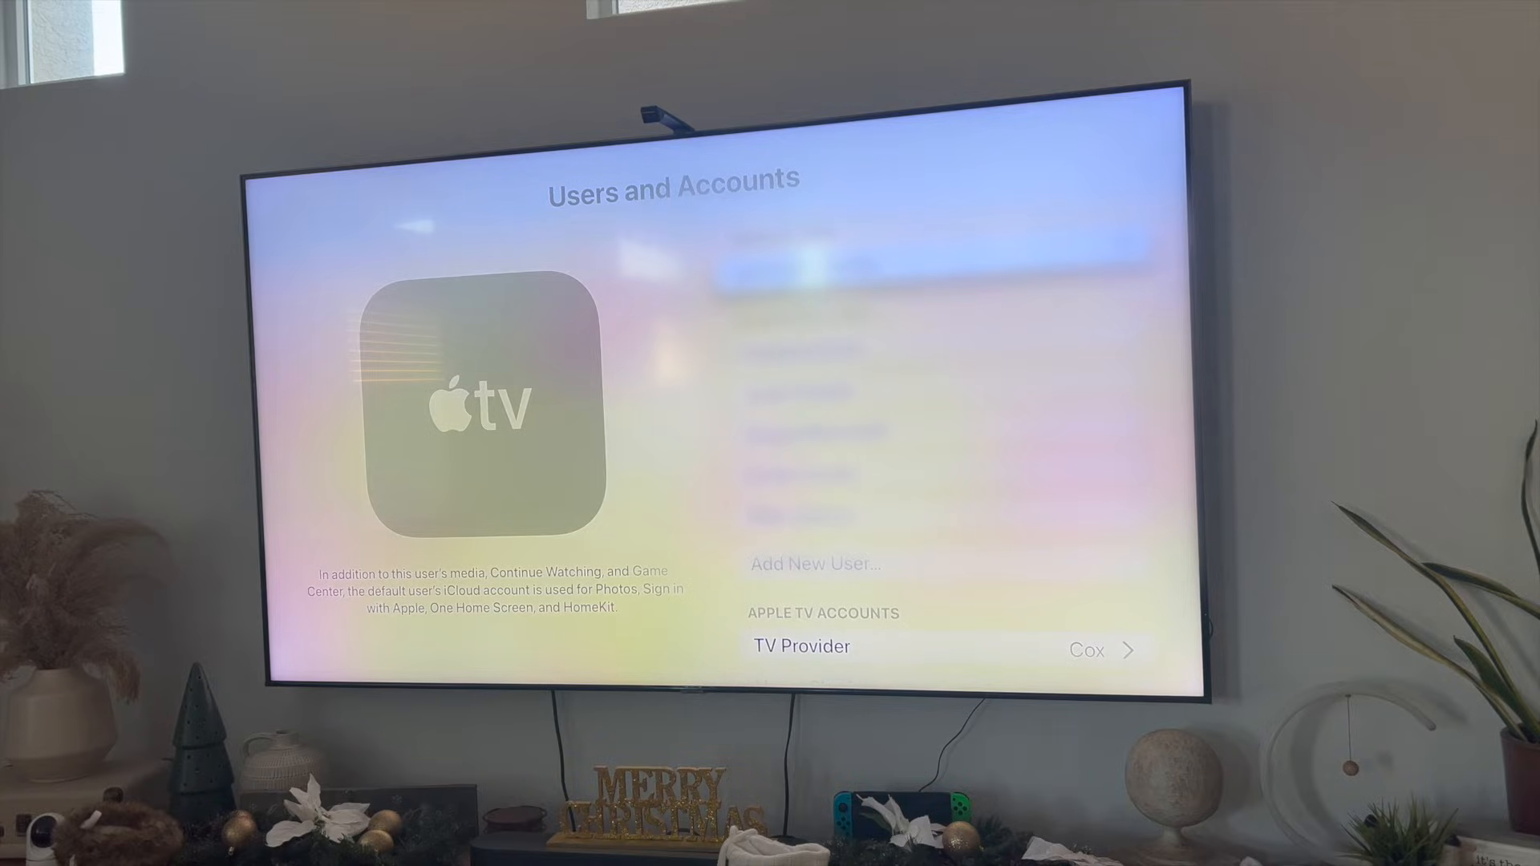
key(Down)
key(Down)
key(Down)
key(Down)
key(Down)
key(Down)
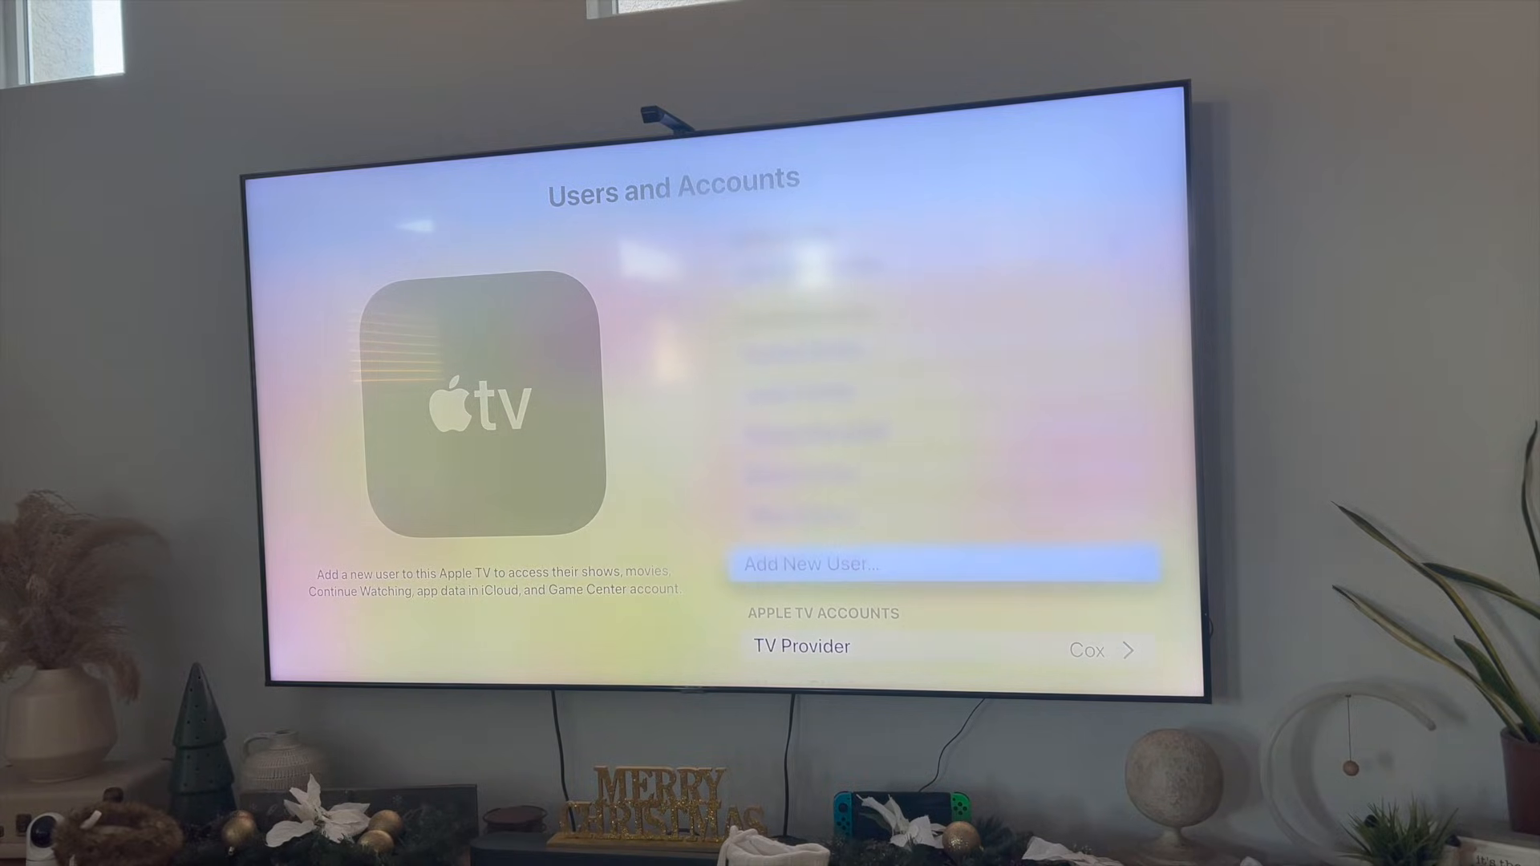
key(Return)
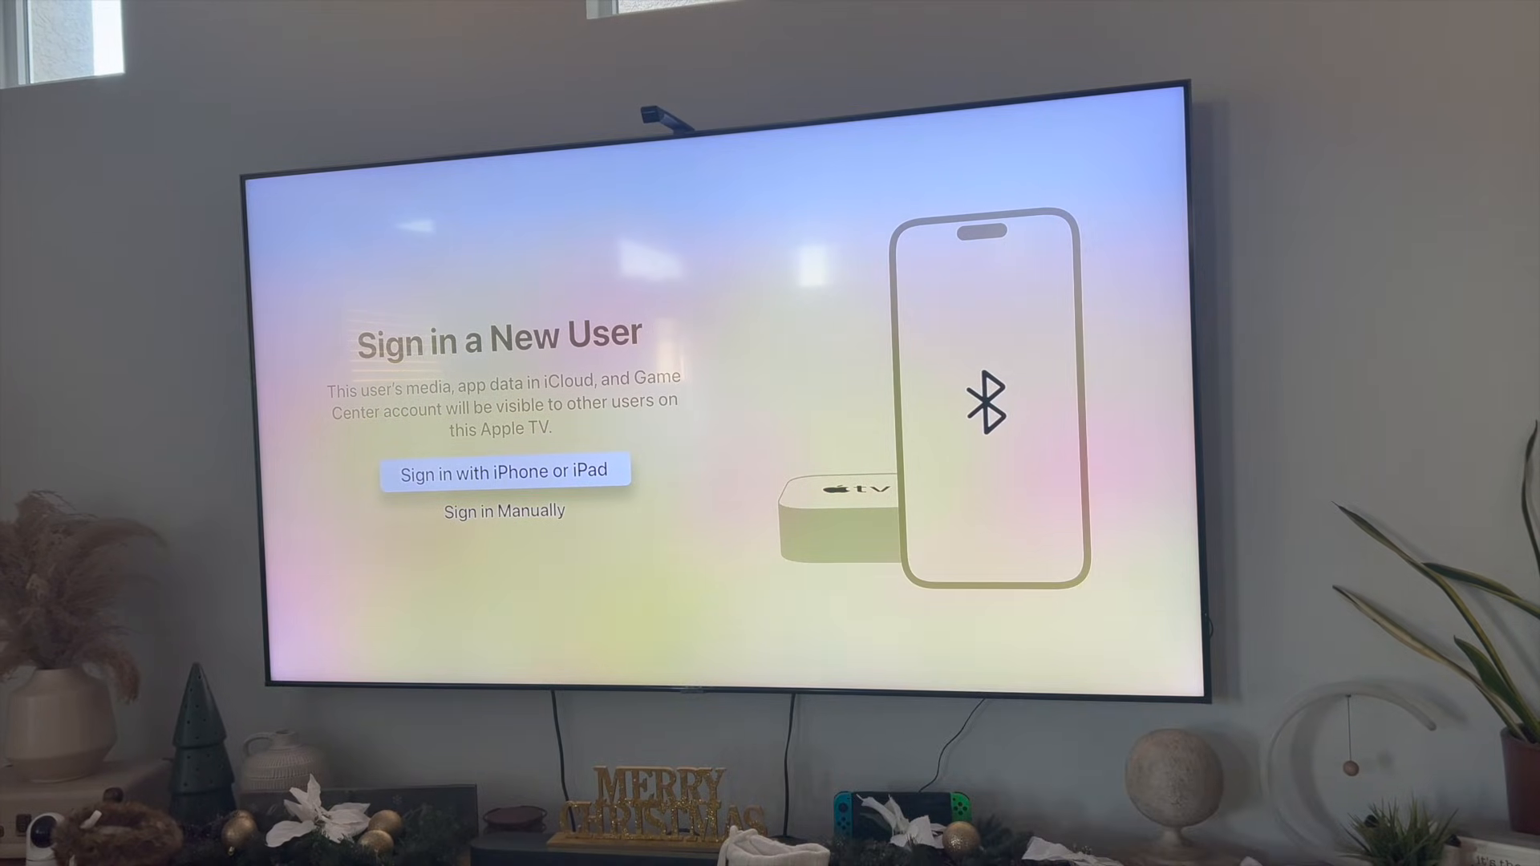
Move focus down to the Sign in Manually option
key(Down)
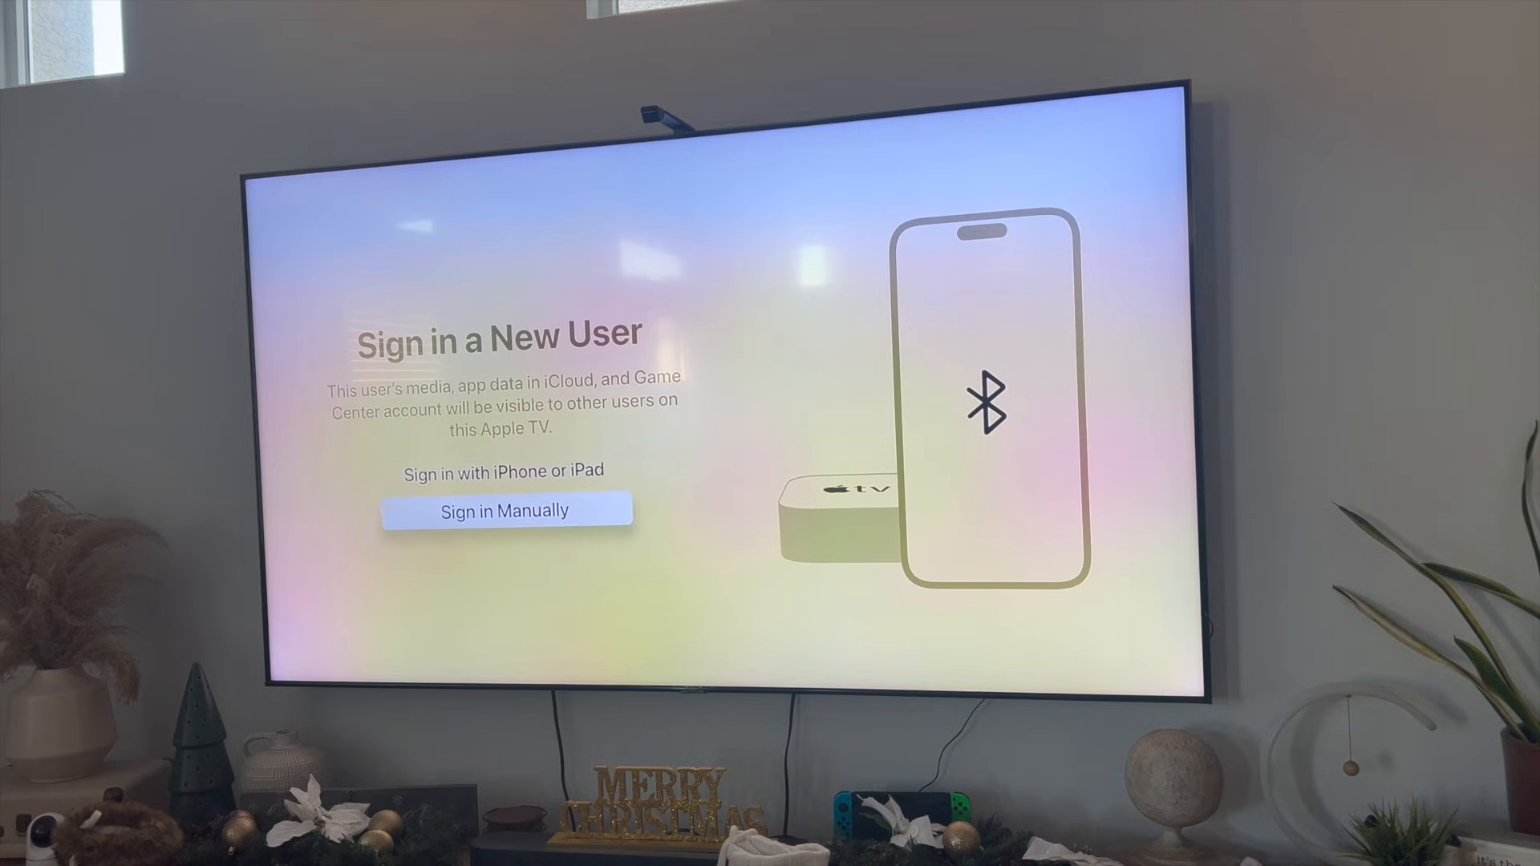